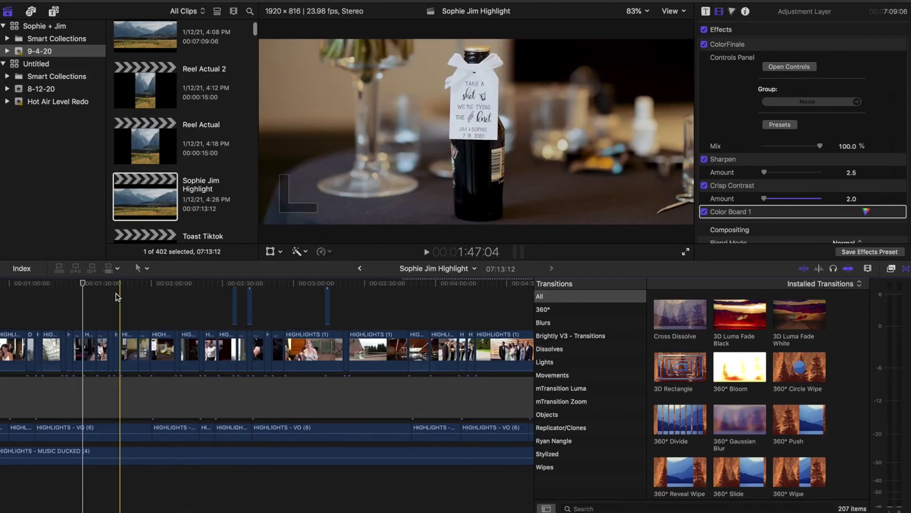
Scrub forward through the Sophie Jim Highlight edit to the wedding speech shot at 1:47:04, then open the File menu.
drag(86, 284, 122, 287)
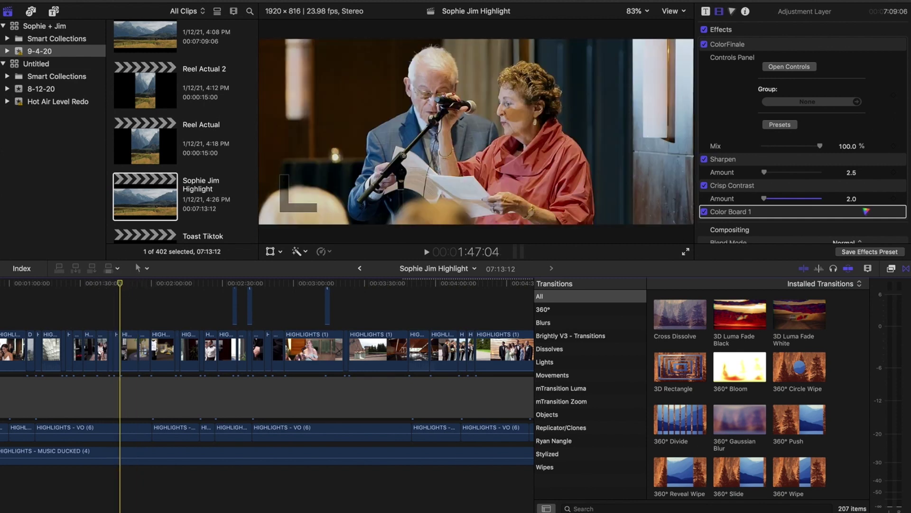
click(91, 1)
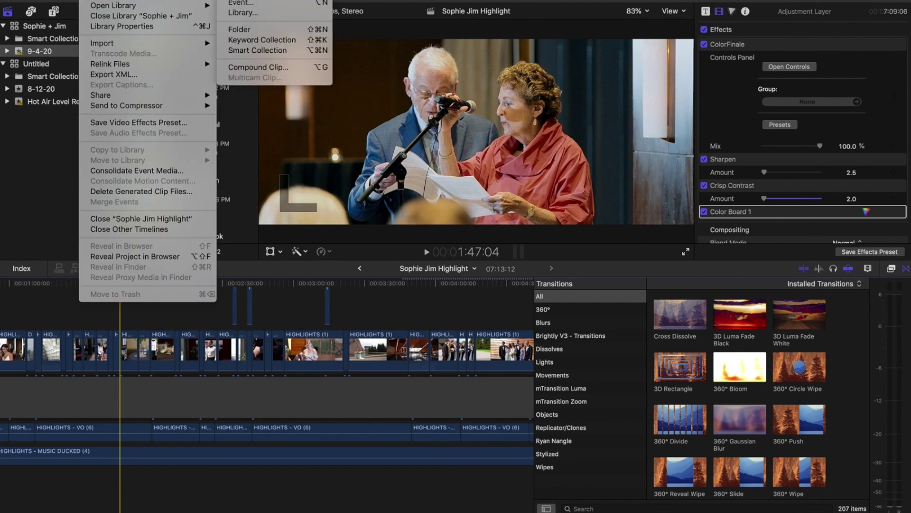
Make a new custom-format 1920x816, 23.98p project called 'Tiktok Sophie Jim' in event 9-4-20.
key(Escape)
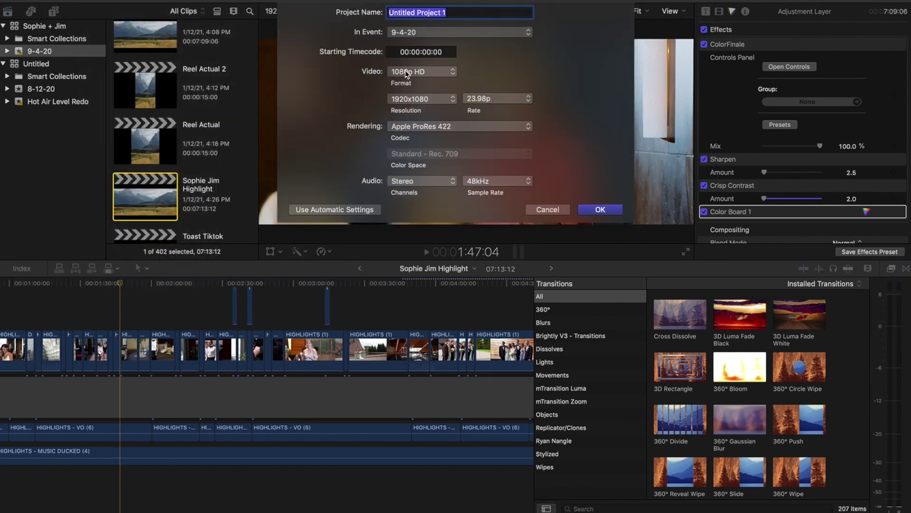
click(407, 72)
click(404, 196)
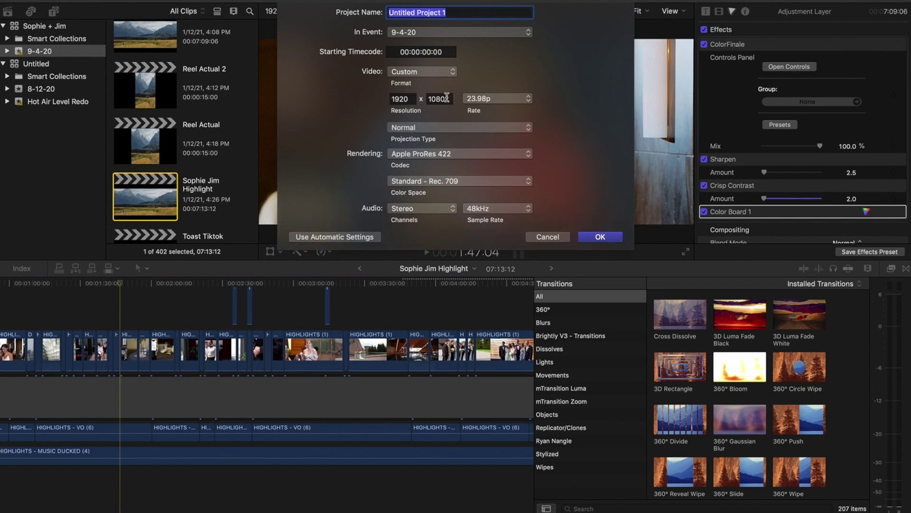
double_click(426, 97)
text(816)
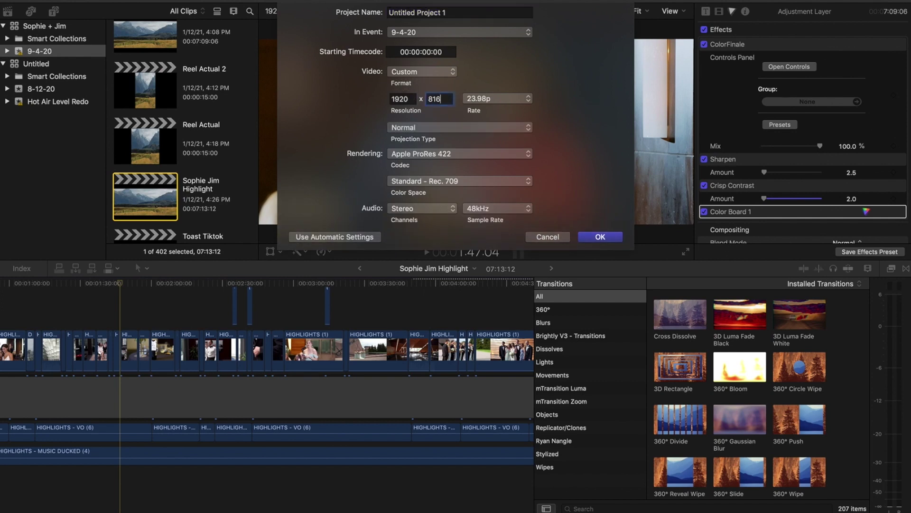
drag(457, 13, 295, 10)
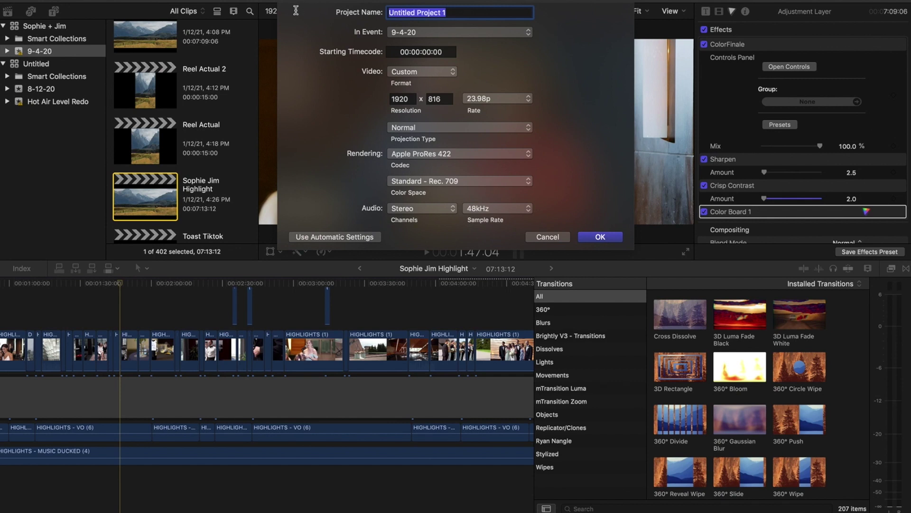
text(Tiktok Sophie Jim)
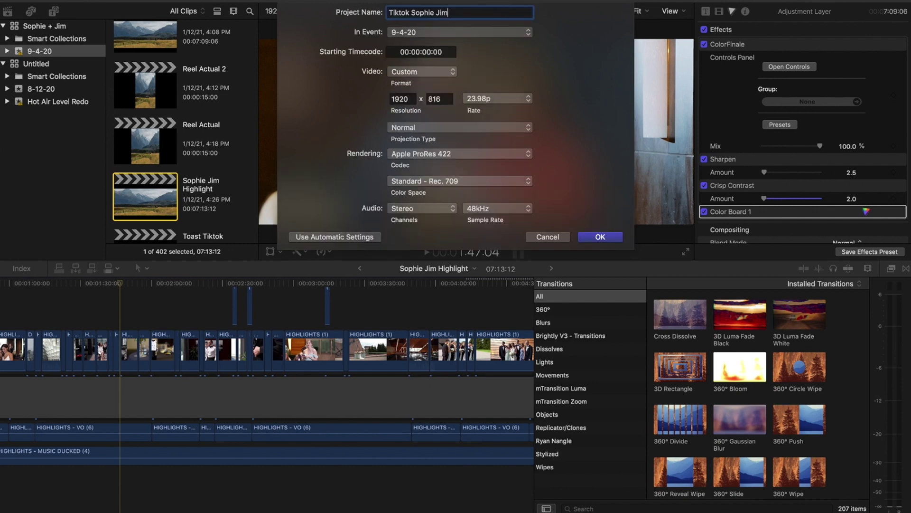
key(Return)
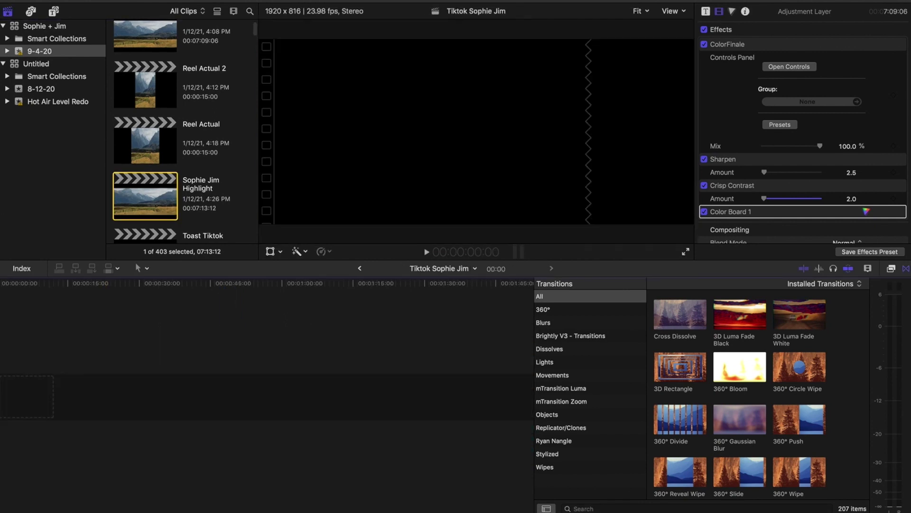
Paste the highlight clips into the empty timeline, scrub back through them, and select the Tiktok Sophie Jim project.
key(super+v)
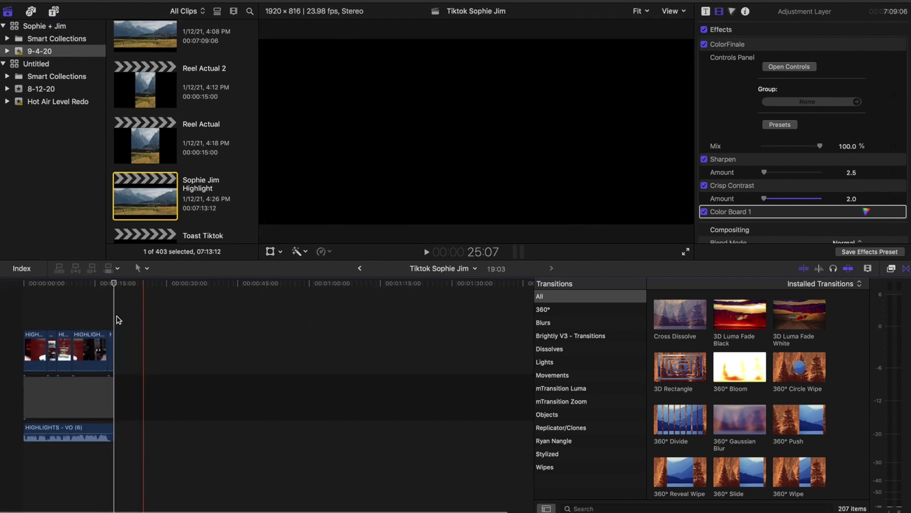
drag(90, 291, 55, 304)
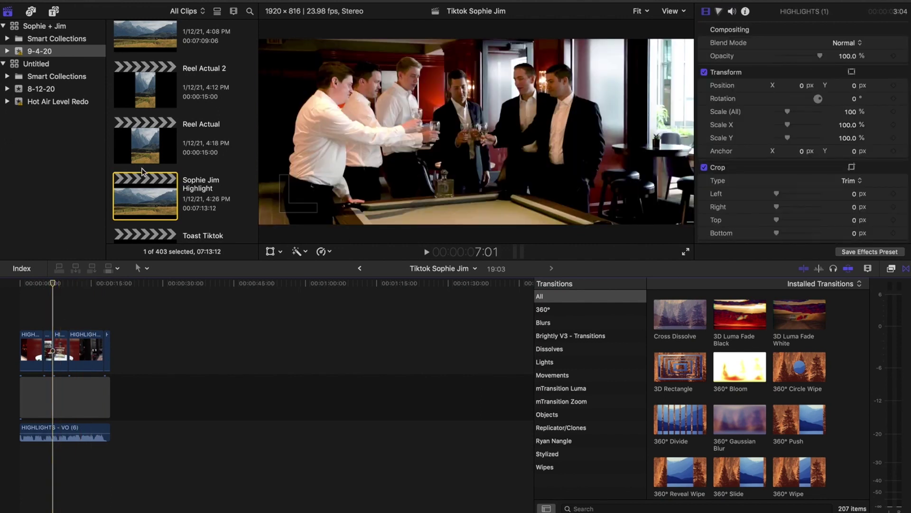
scroll(147, 203, down, 5)
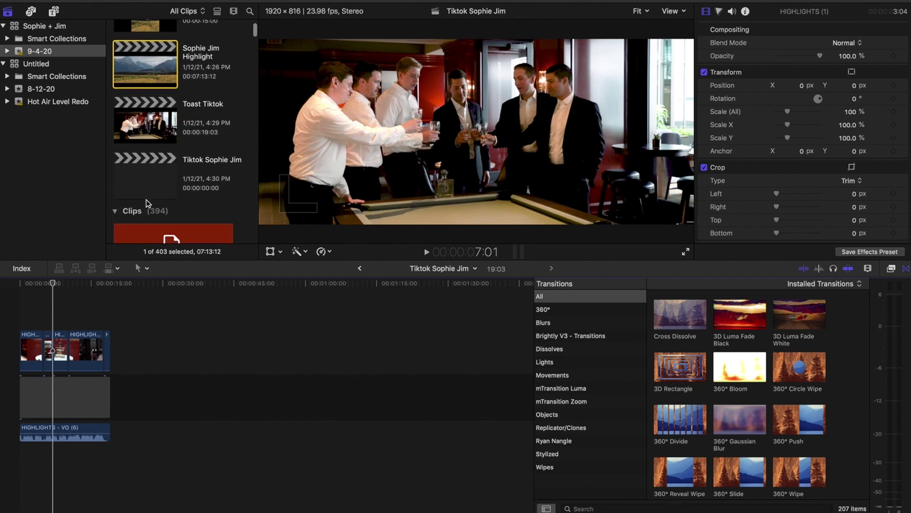
click(143, 163)
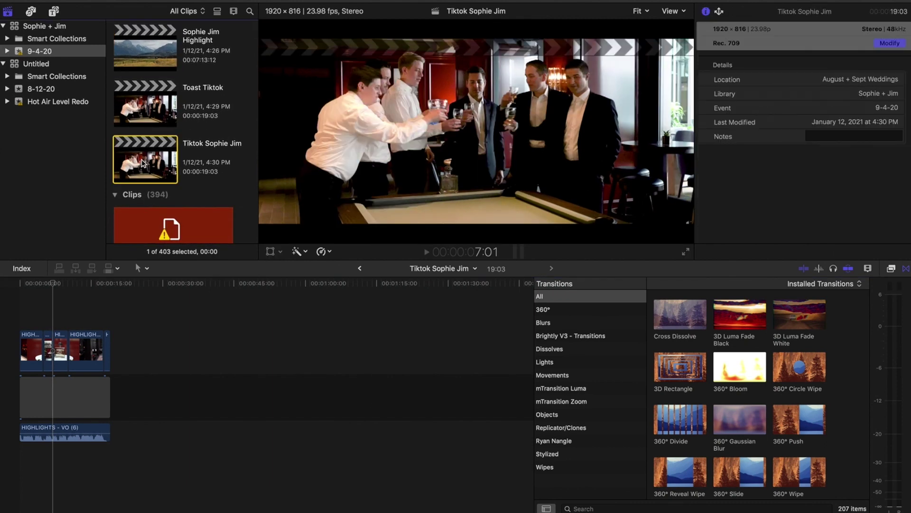
Duplicate the Tiktok Sophie Jim project with a Vertical format at 1080x1920 resolution.
right_click(143, 162)
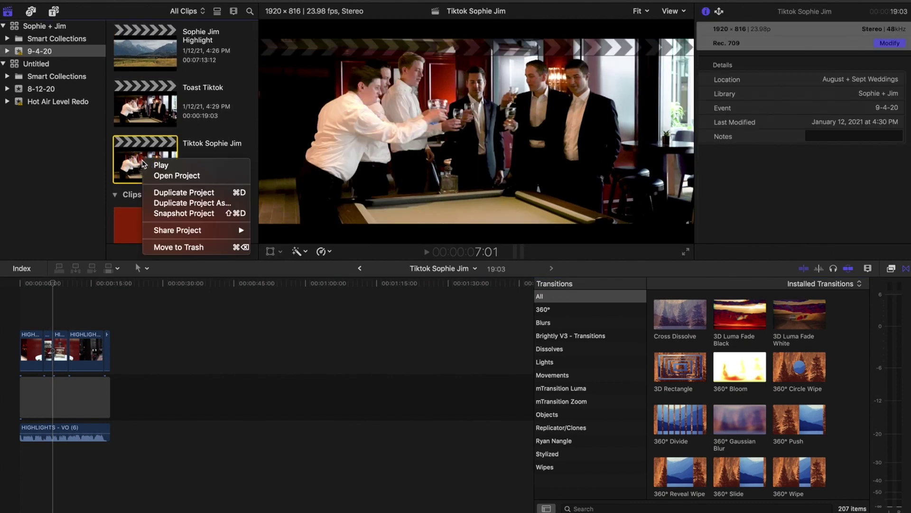
click(162, 204)
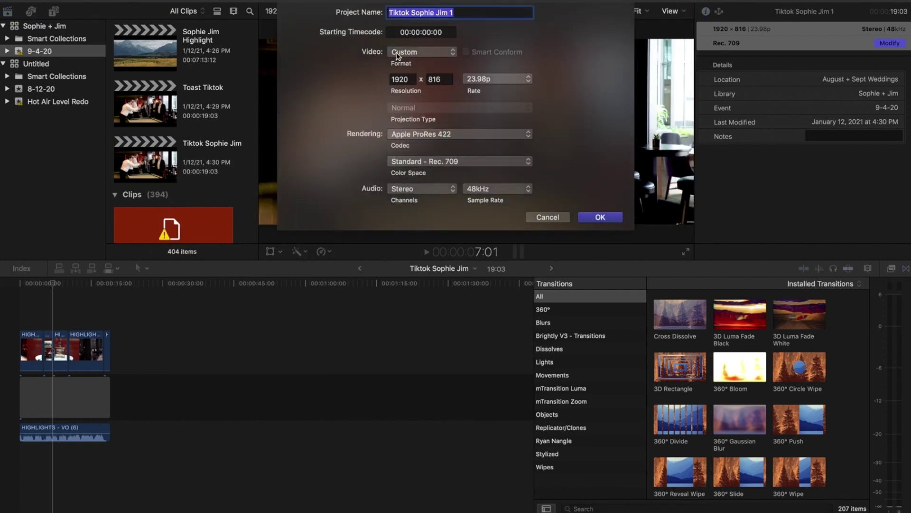
click(396, 53)
click(401, 27)
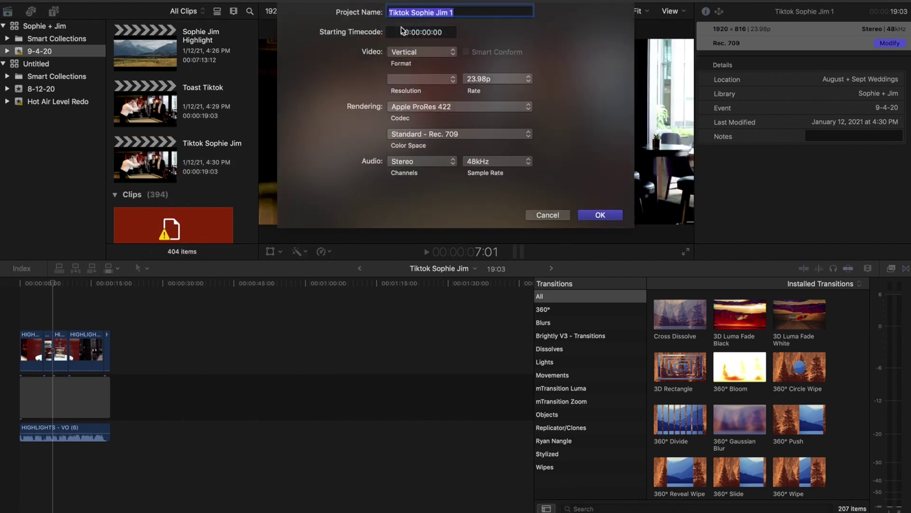
click(408, 79)
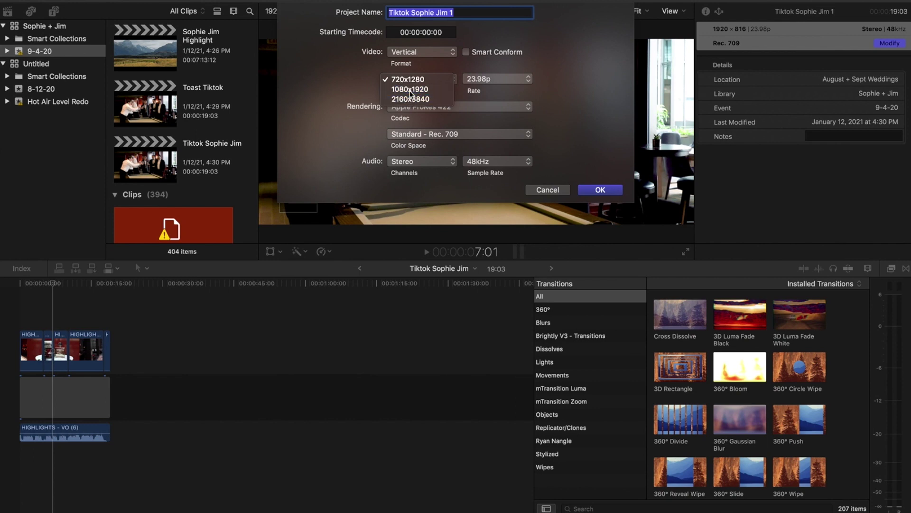
click(411, 91)
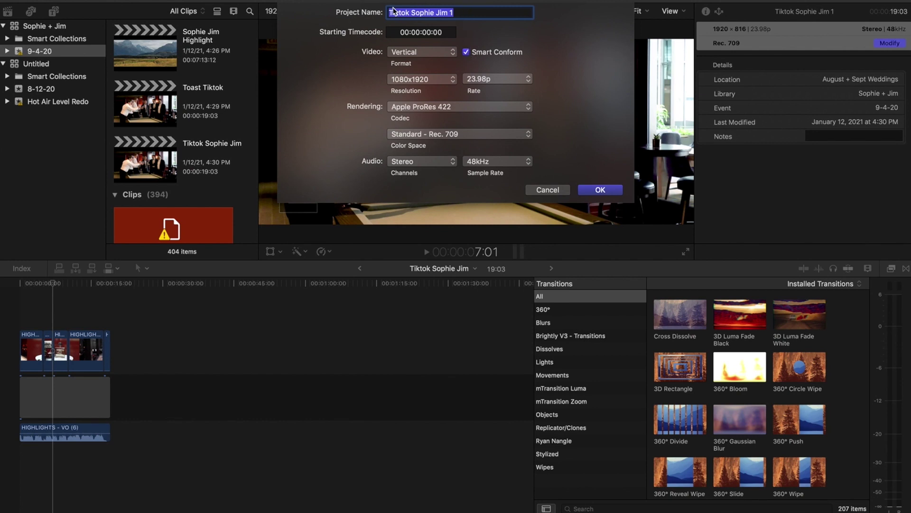
Name the Smart Conform copy 'VERTICAL Tiktok Sophie Jim' and confirm the duplicate.
click(390, 13)
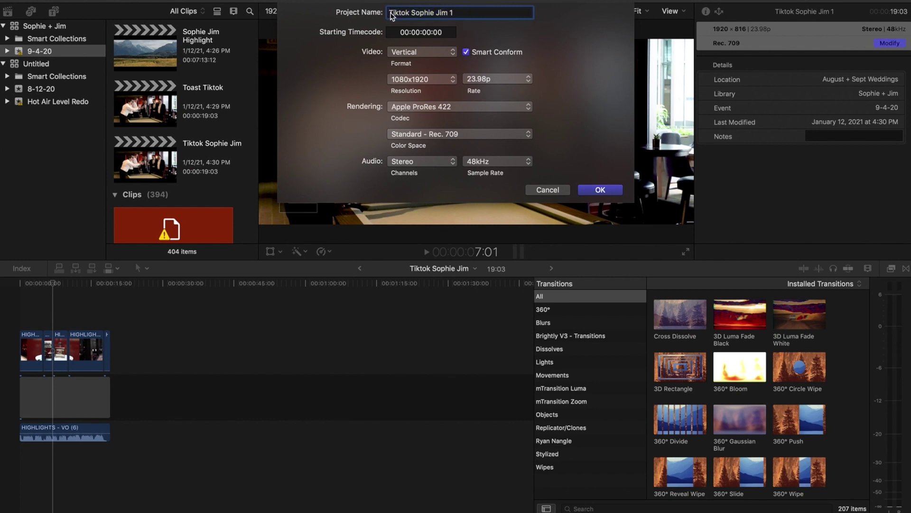
text(ACTUAL)
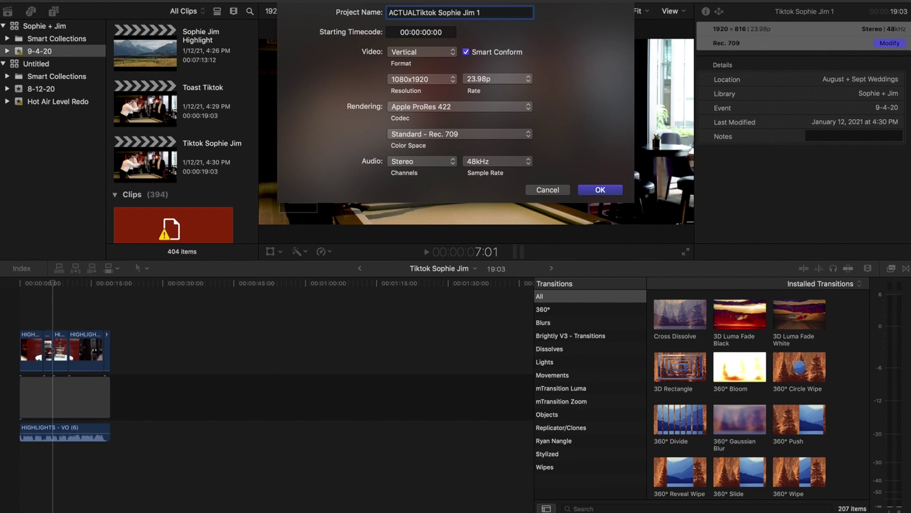
key(BackSpace)
key(BackSpace)
key(BackSpace)
key(BackSpace)
key(BackSpace)
key(BackSpace)
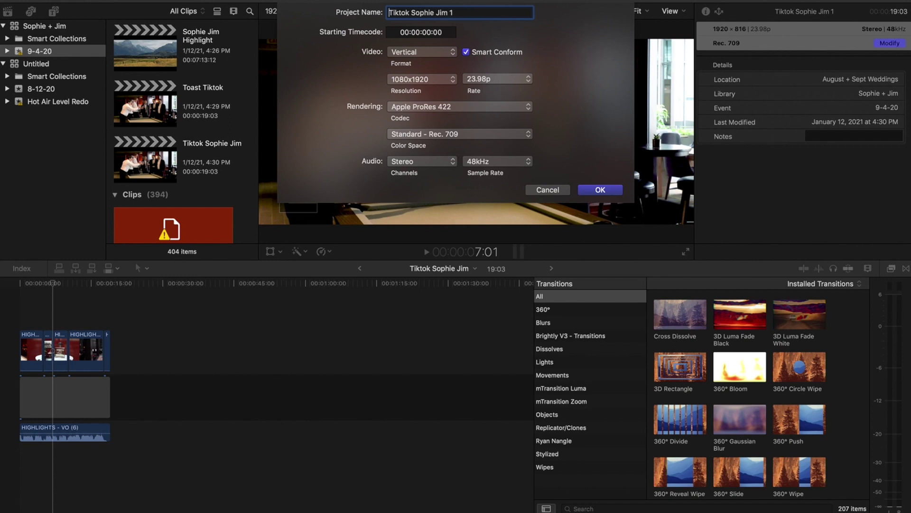
text(VERTICAL)
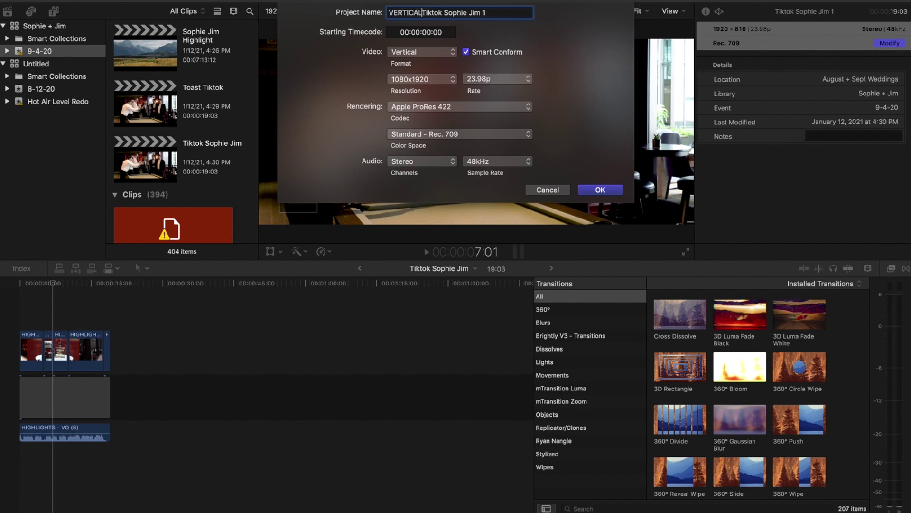
click(498, 13)
key(BackSpace)
click(590, 189)
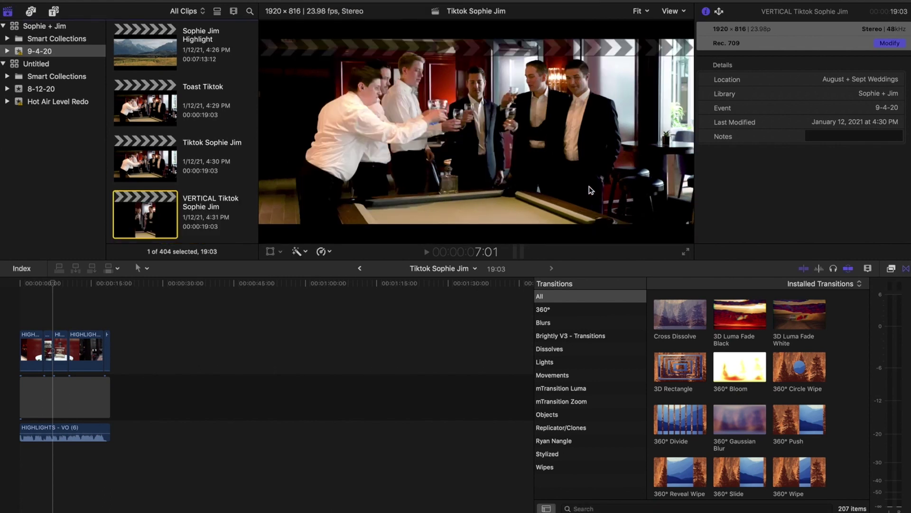
Open VERTICAL Tiktok Sophie Jim and scrub ahead to the toasting men shot.
double_click(142, 214)
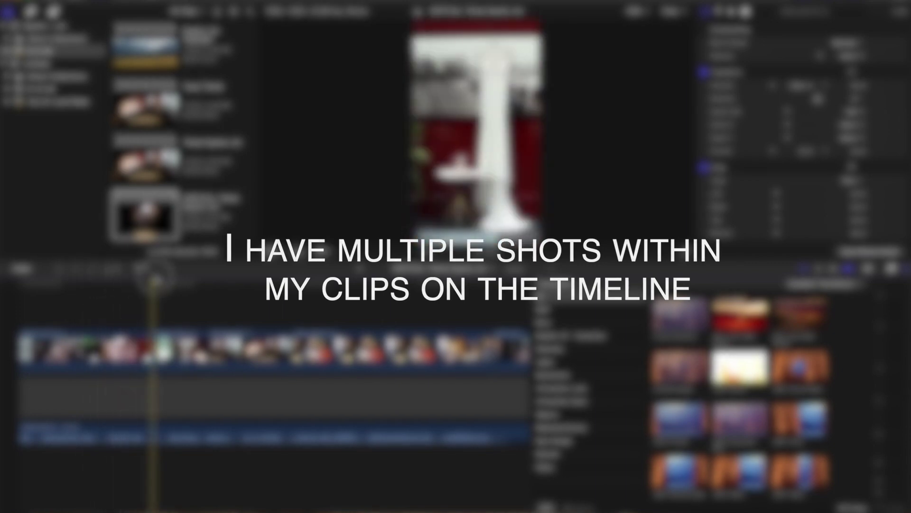
drag(185, 280, 298, 281)
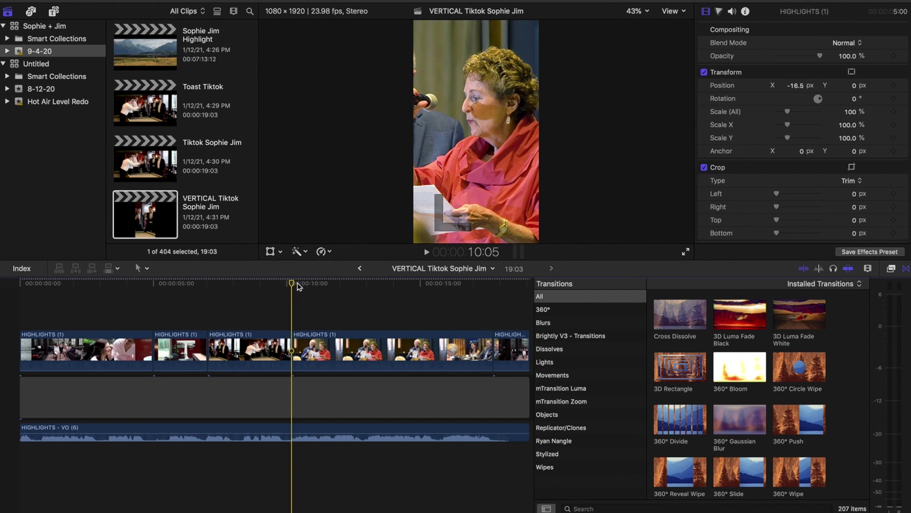
Cut the clip at the 15:19 shot change and slide the woman in red toward frame centre.
click(438, 296)
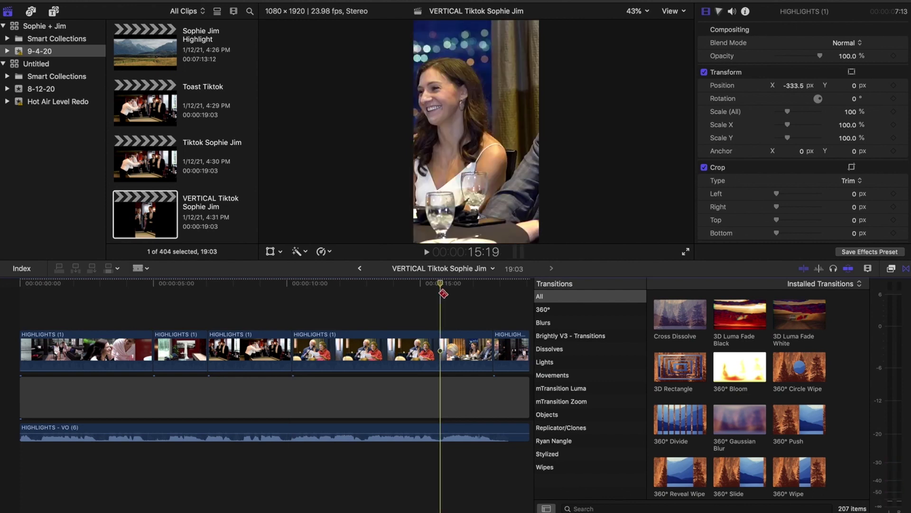
click(439, 350)
key(super+b)
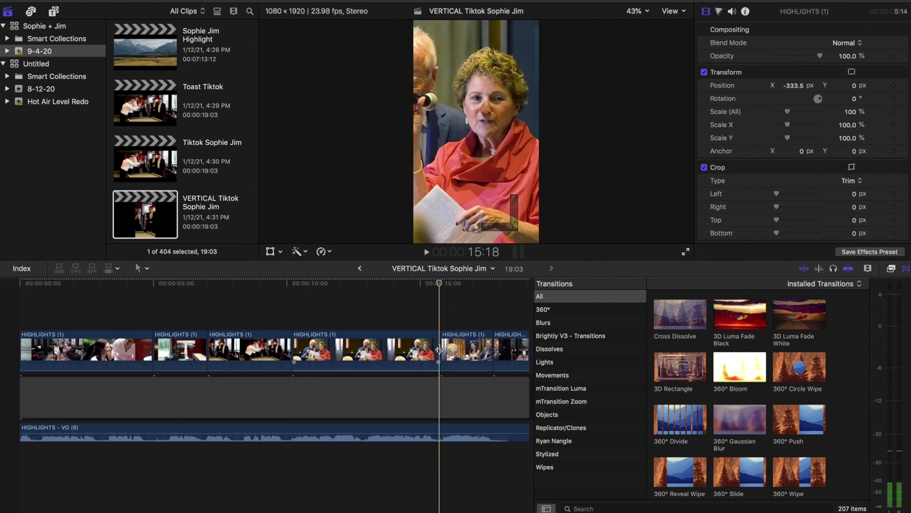
click(402, 350)
click(390, 283)
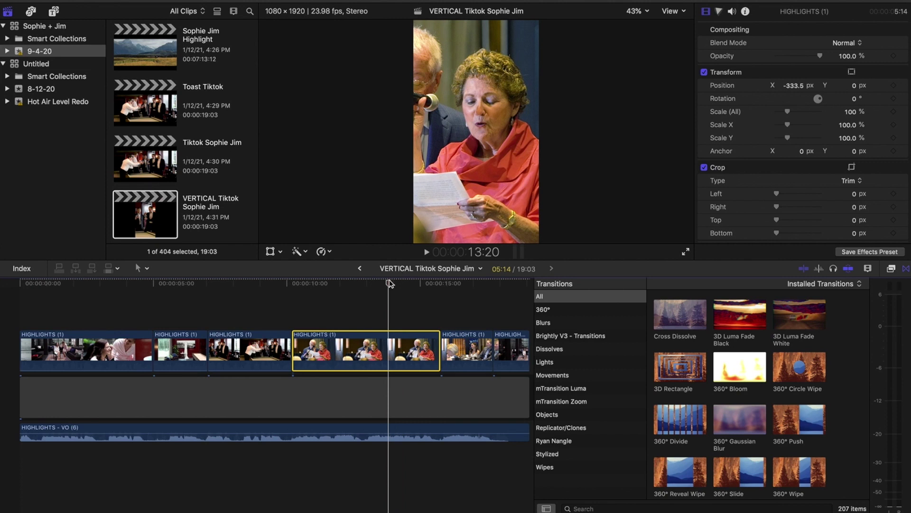
click(269, 252)
drag(468, 157, 499, 155)
Reframe the smiling woman to X -75.2, Y -5.8 px and check the framing through 18:20.
scroll(397, 332, right, 2)
click(416, 350)
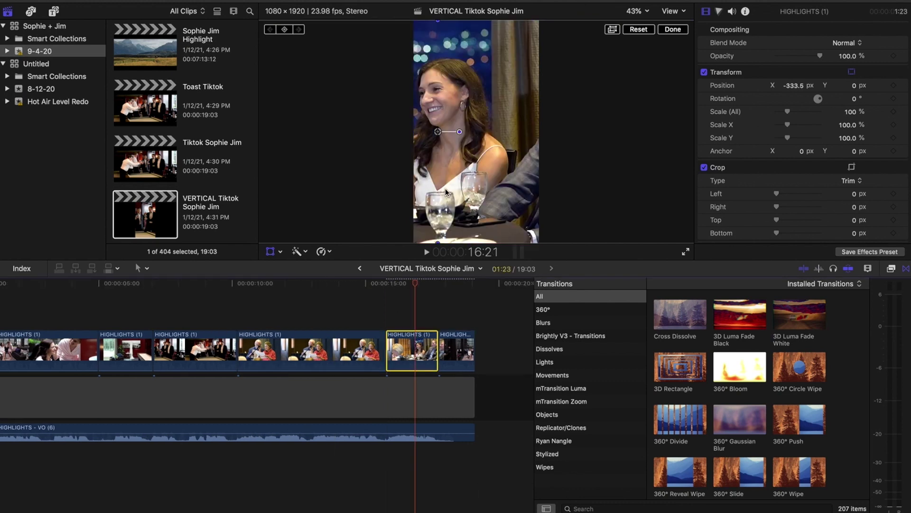
drag(448, 191, 458, 193)
drag(473, 192, 476, 193)
click(441, 283)
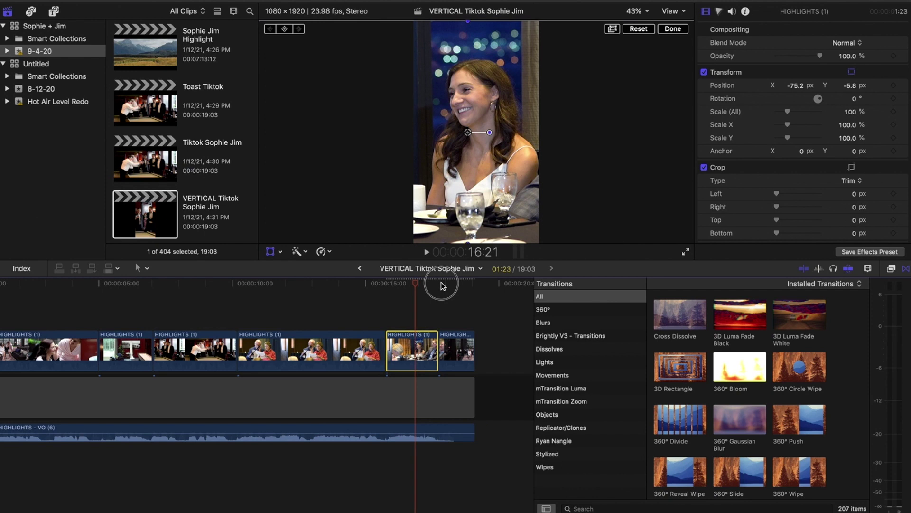
click(449, 284)
drag(449, 284, 467, 286)
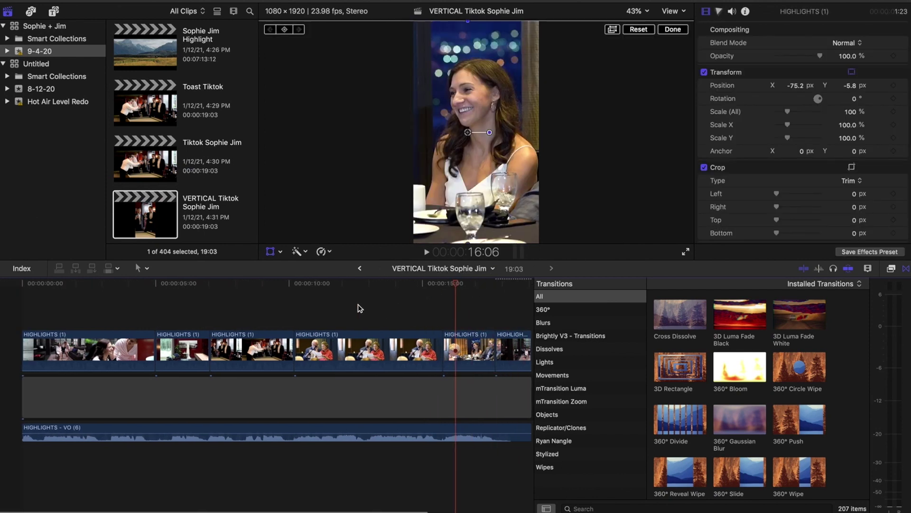